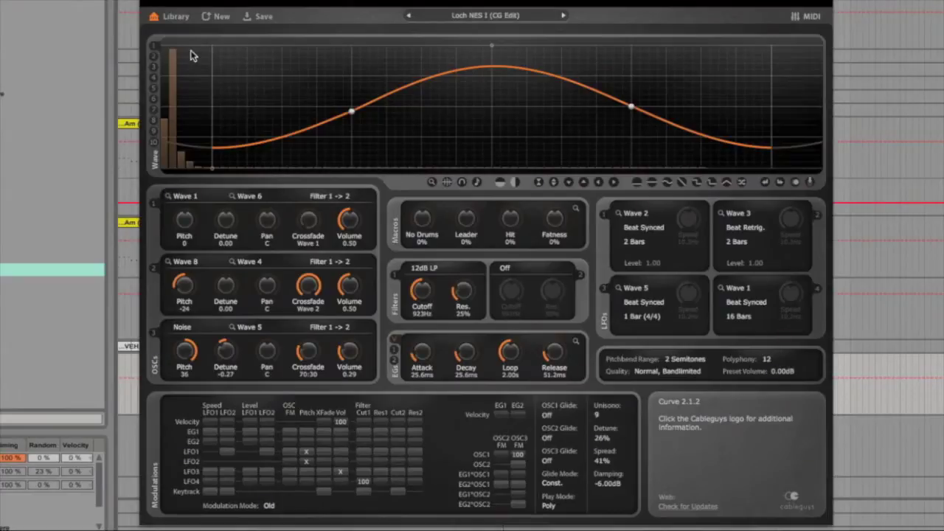
Browse the preset library, viewing Hooverme and Pointed Objekts JL details and syncing online presets
left_click(176, 16)
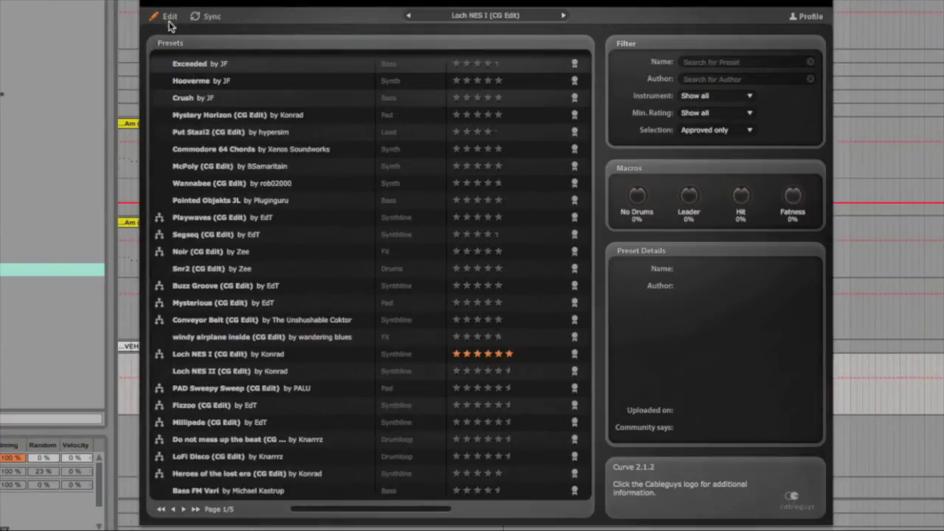
left_click(360, 88)
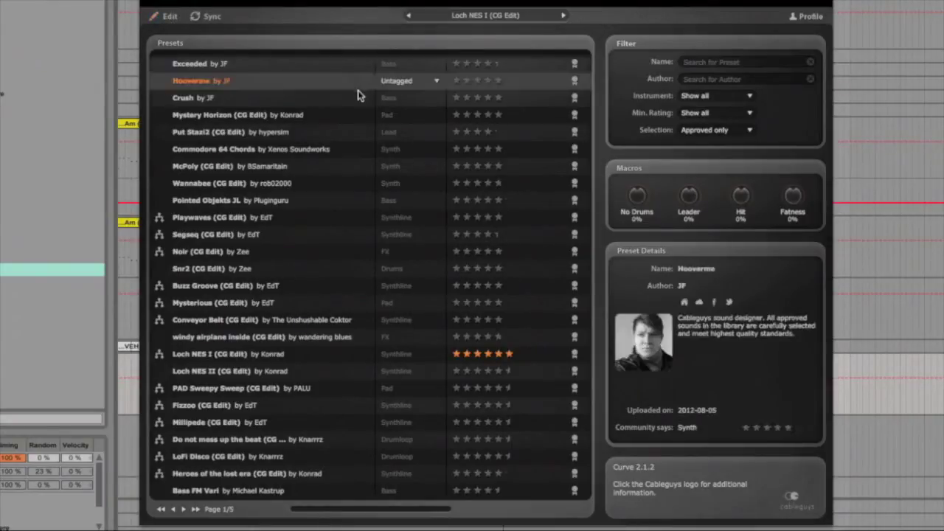
left_click(303, 193)
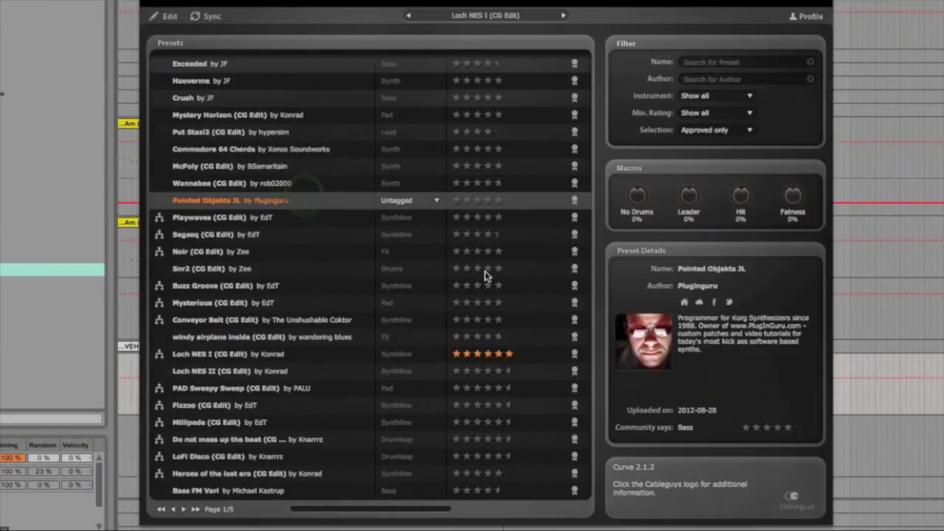
left_click(756, 63)
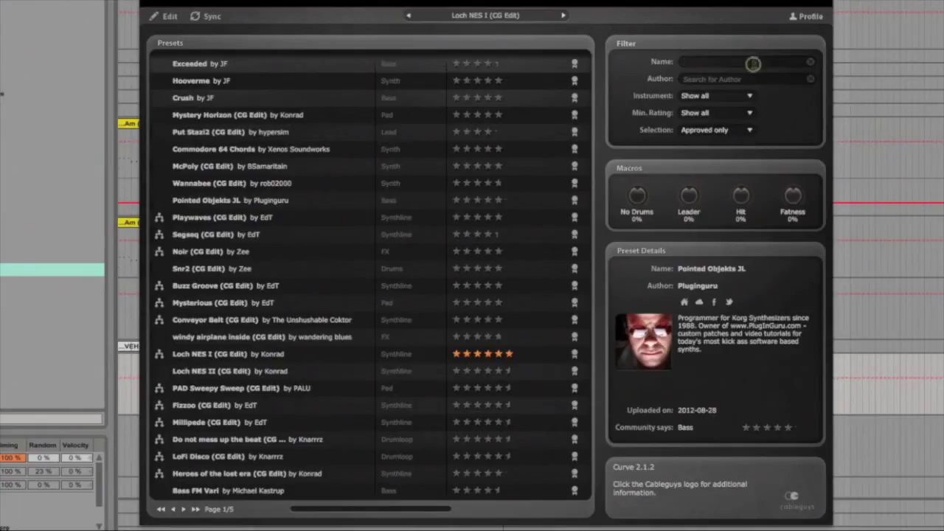
left_click(731, 79)
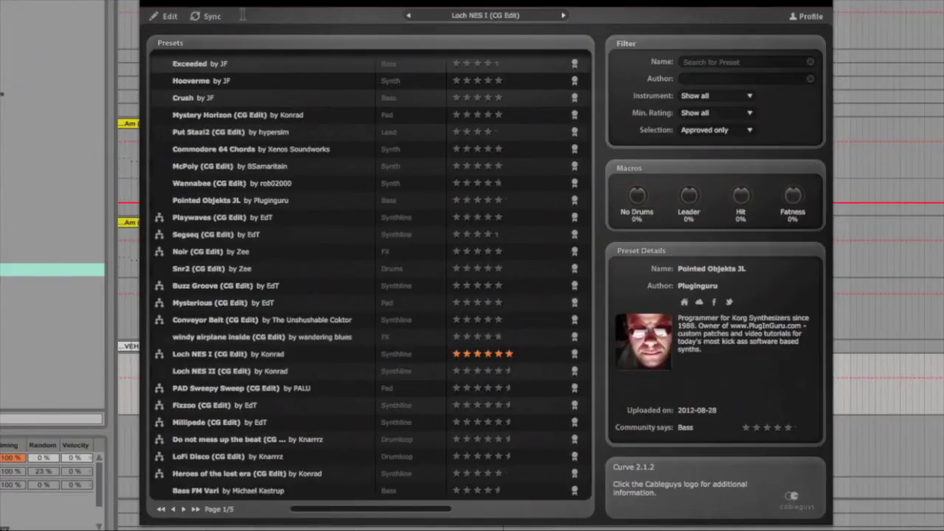
left_click(242, 14)
left_click(207, 20)
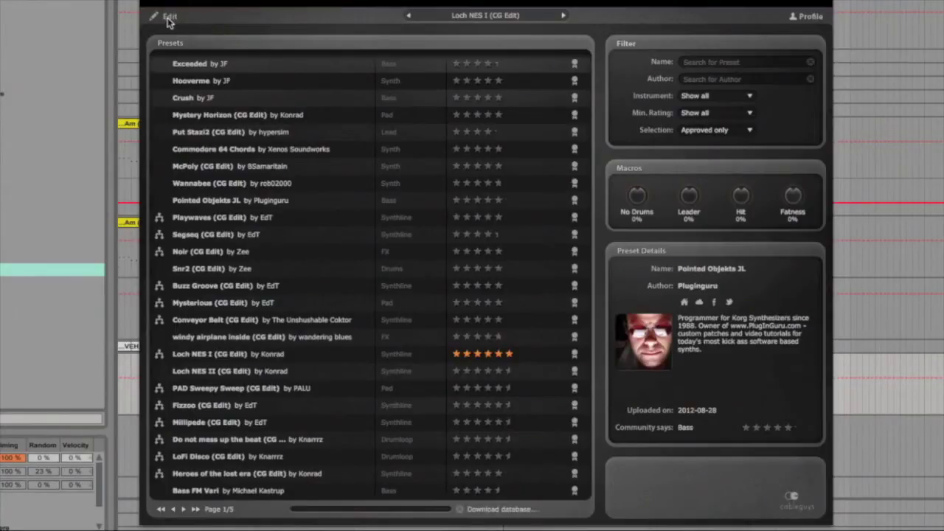
Load the Init patch and drag oscillator 1's first wave peak down into a dip
left_click(168, 18)
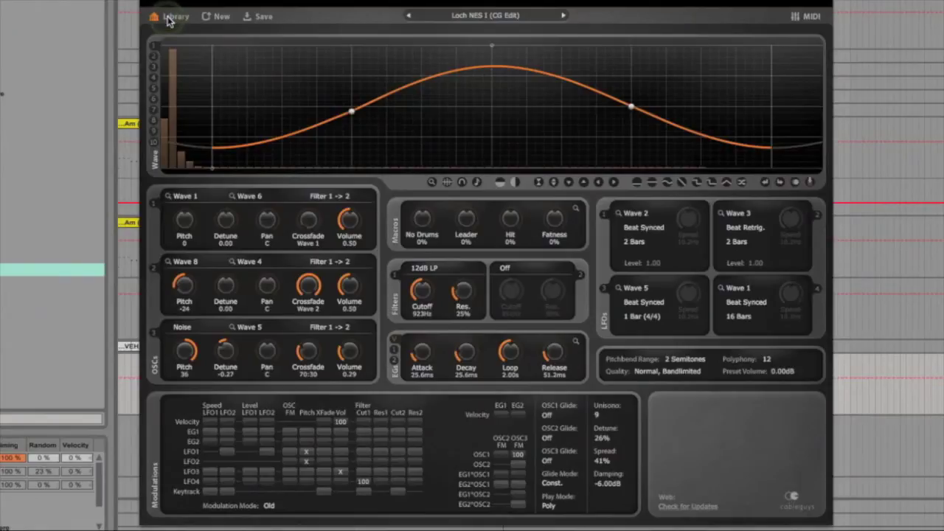
left_click(217, 16)
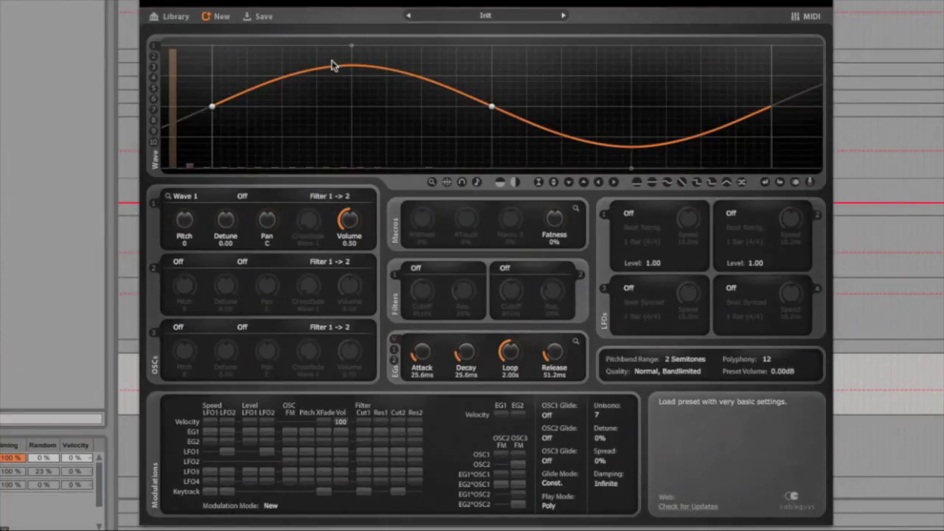
left_click(153, 59)
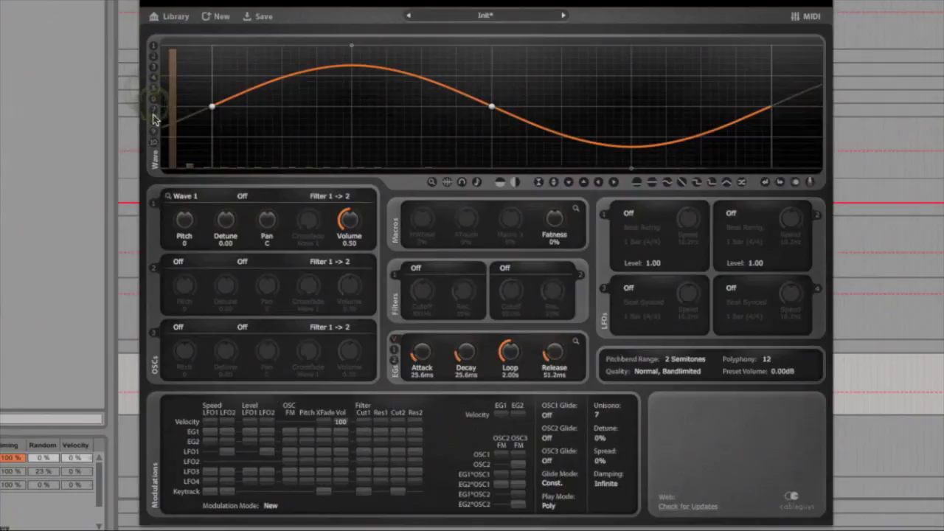
mouse_move(380, 78)
left_mouse_down()
mouse_move(370, 157)
mouse_move(392, 168)
left_mouse_up()
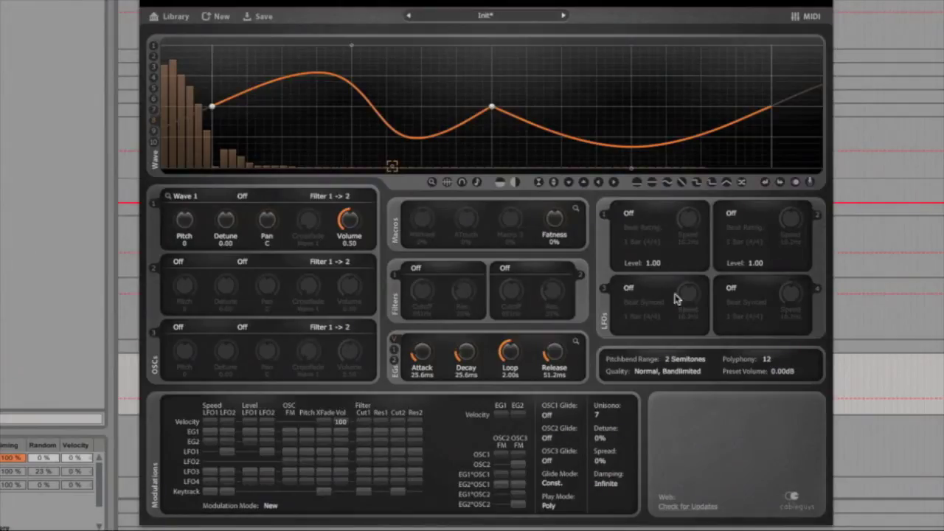
Set LFO 1's waveform to Wave 2, keeping Beat Retrig mode at 1 Bar
left_click(630, 215)
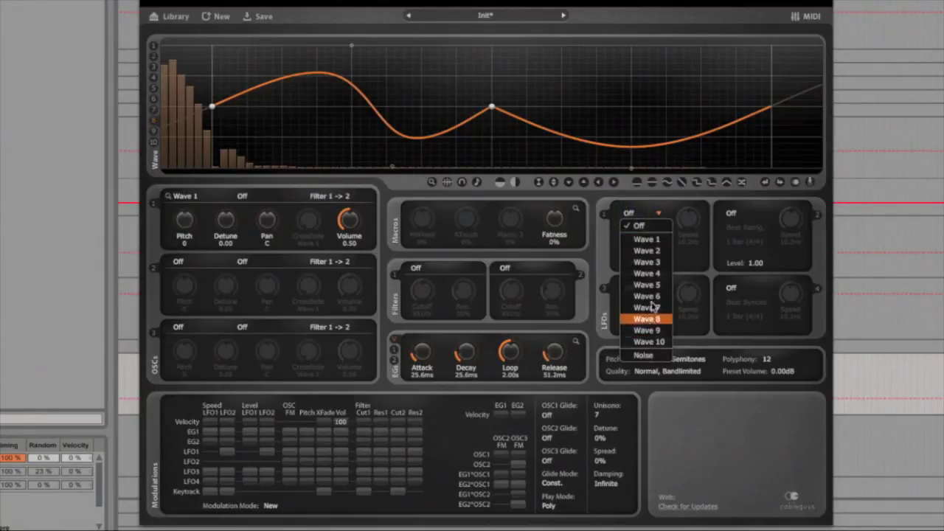
left_click(657, 215)
left_click(658, 214)
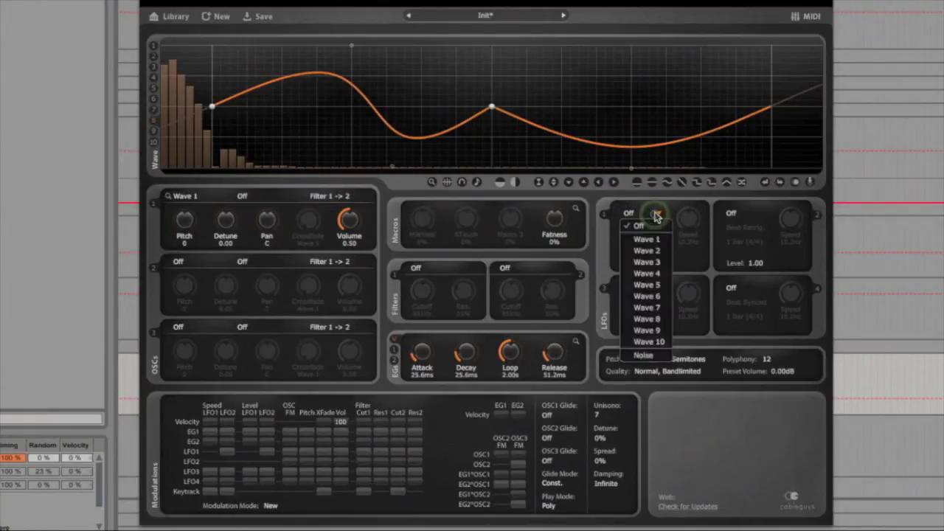
left_click(648, 250)
left_click(652, 227)
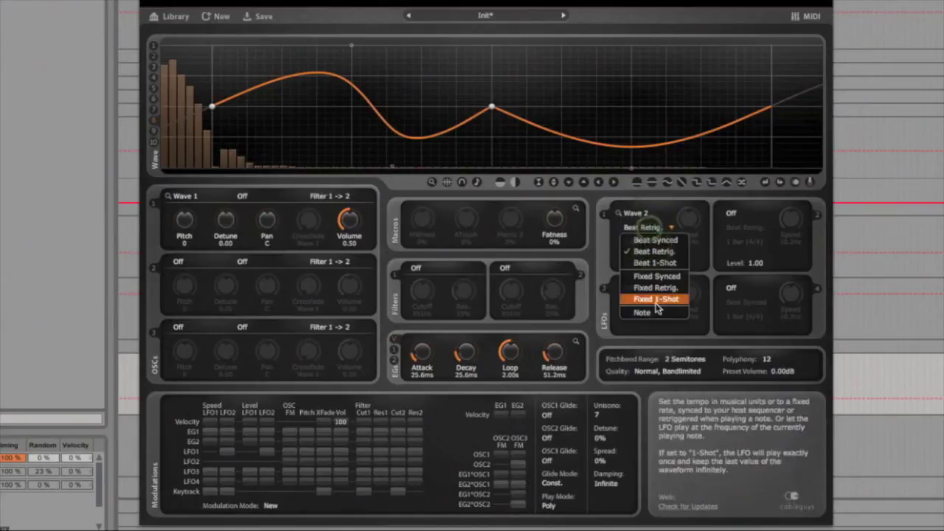
left_click(654, 224)
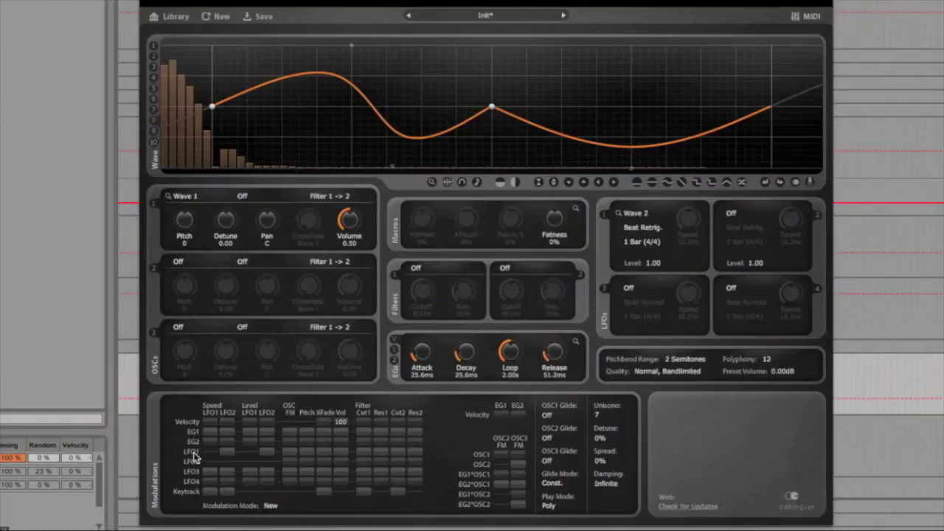
Reload Init and reshape oscillator 1 into a tall early peak followed by a dip
left_click(215, 18)
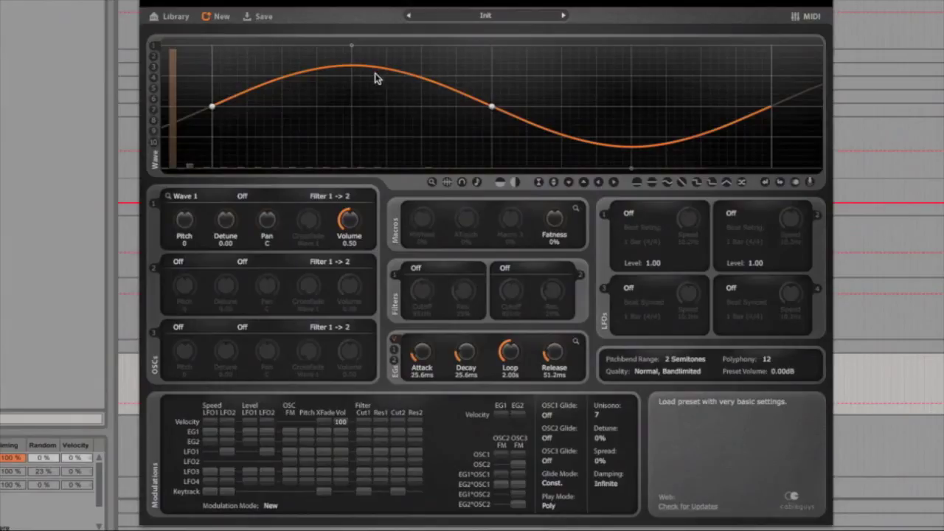
left_click_drag(317, 65, 277, 48)
left_click_drag(421, 84, 367, 161)
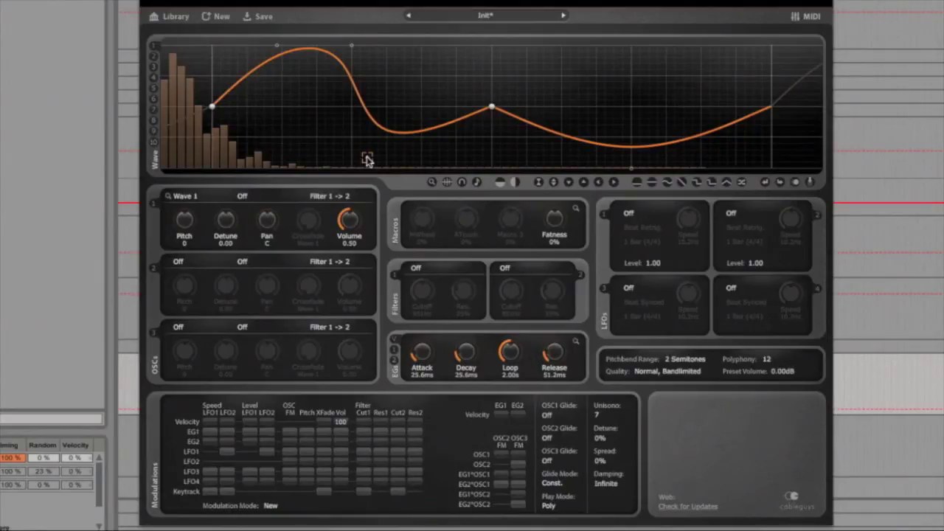
Assign Wave 2 to LFO 1 and show its sine-like shape in the waveform editor
left_click(629, 213)
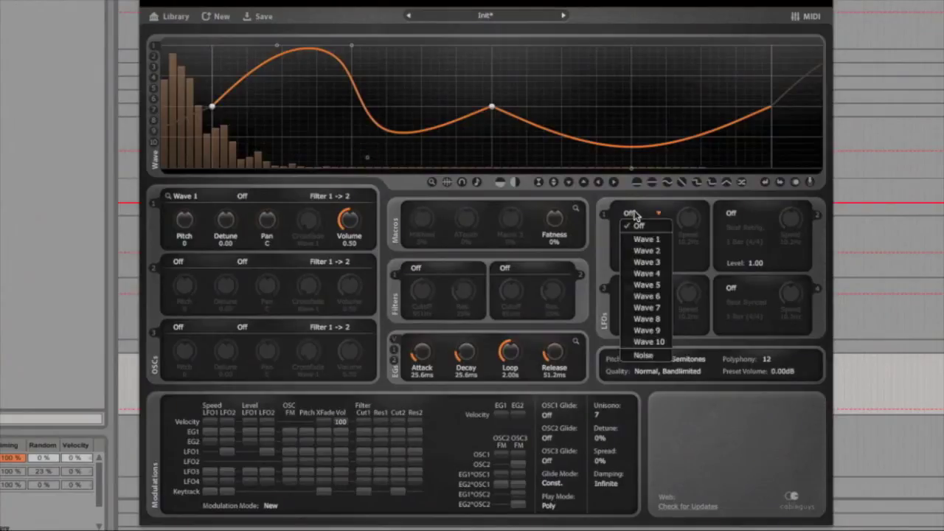
left_click(654, 252)
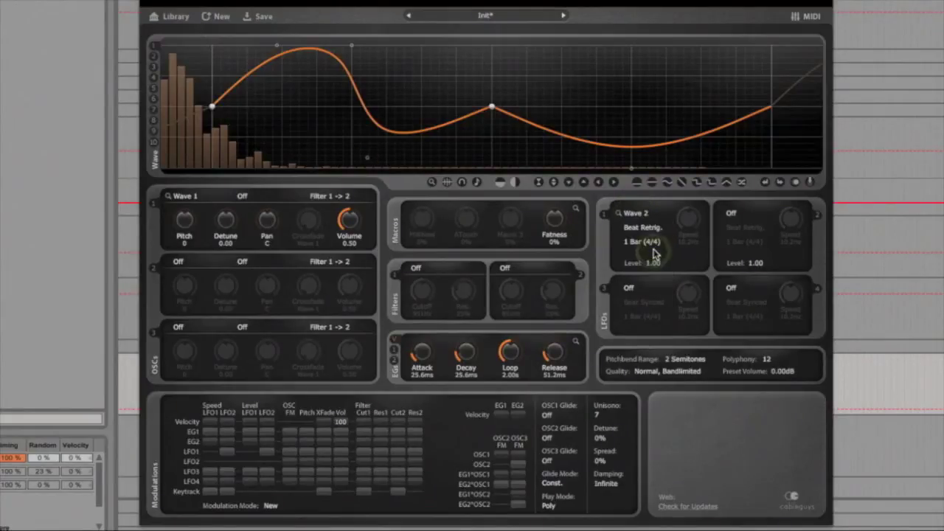
left_click(618, 214)
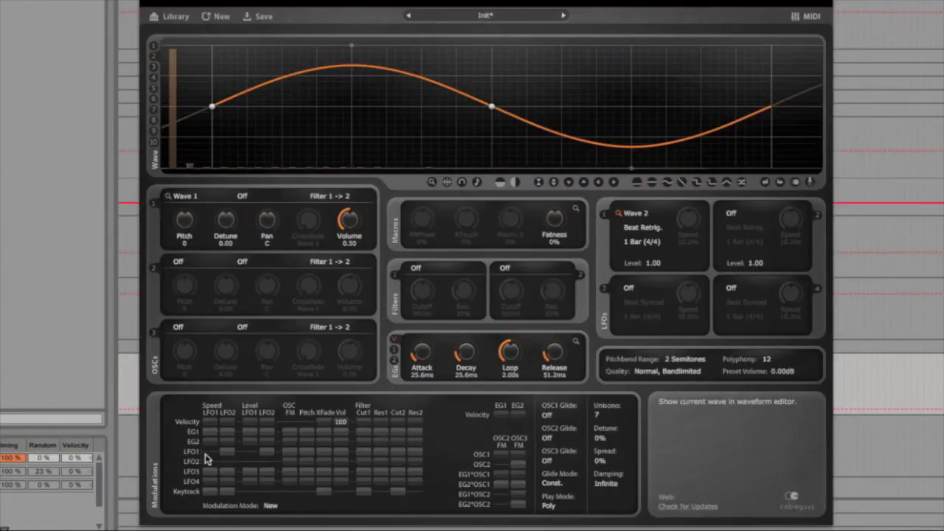
Raise the LFO1-to-Pitch amount in the modulation matrix to 100
mouse_move(308, 452)
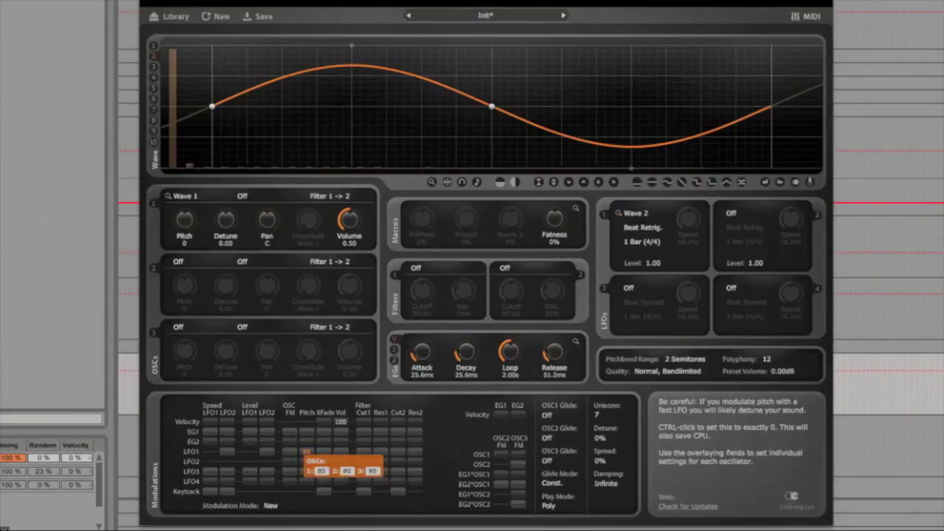
left_click_drag(309, 453, 308, 413)
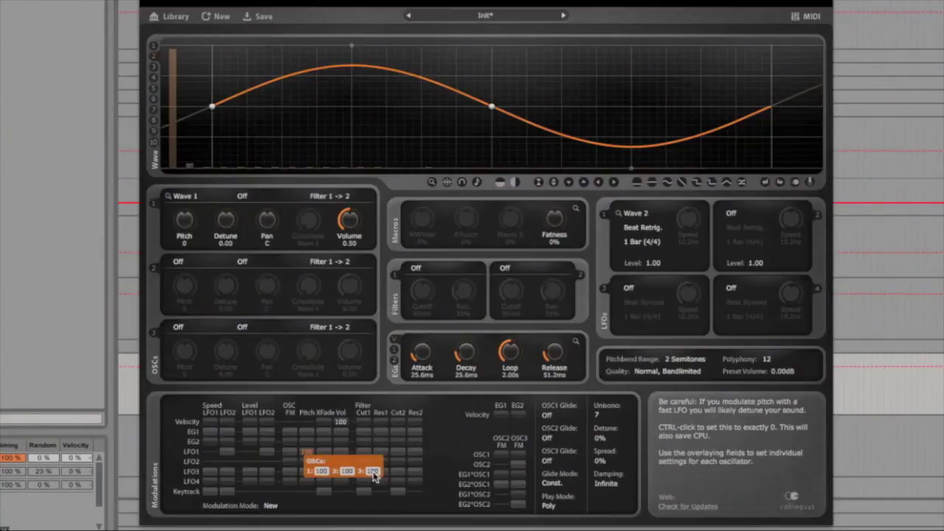
Give LFO 2 Wave 3 at a 1/32 rate and set Filter 1 to 12dB LP
left_click(732, 213)
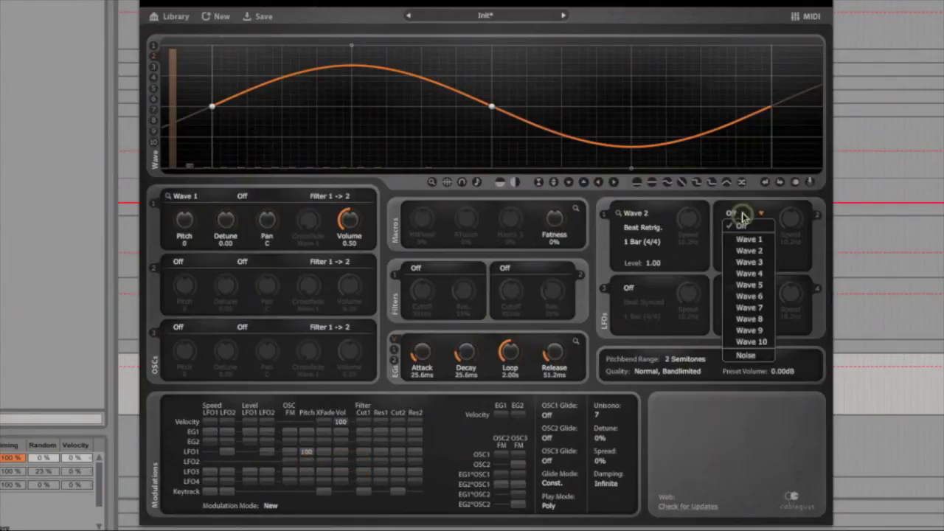
left_click(752, 262)
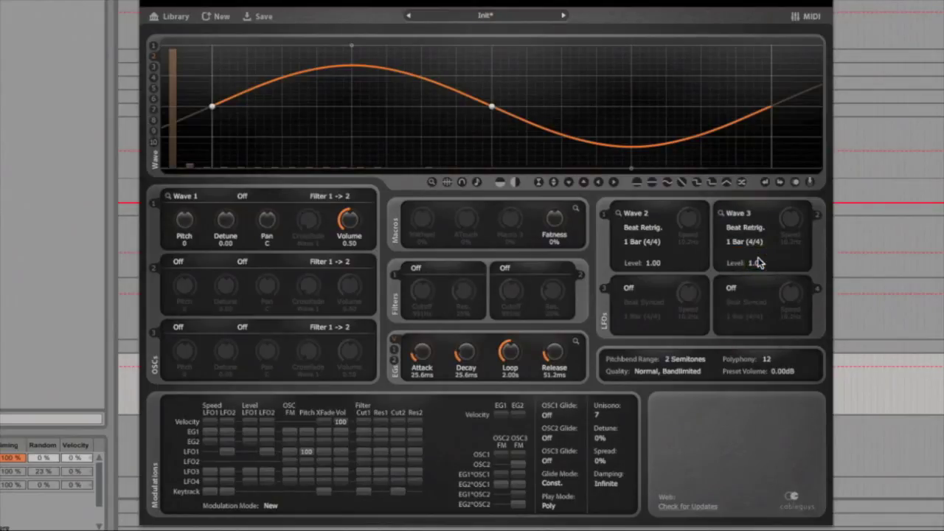
left_click(745, 243)
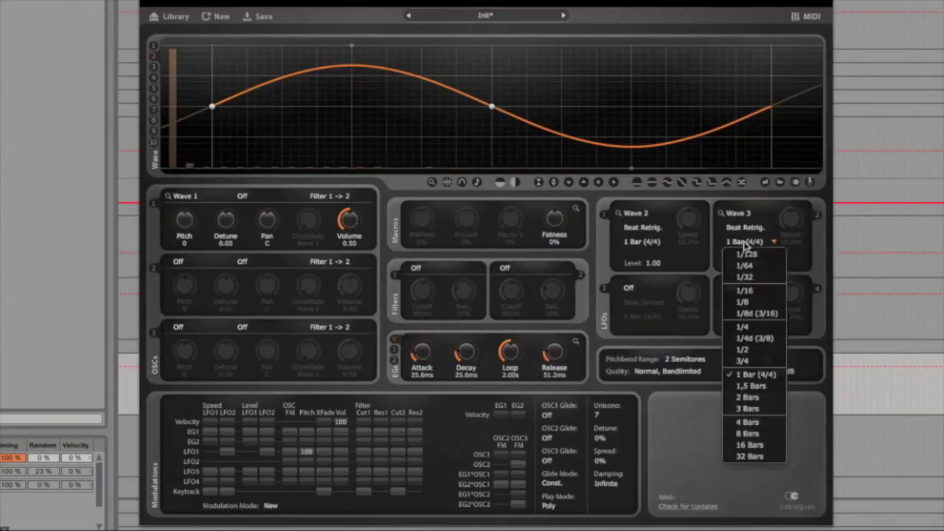
left_click(763, 279)
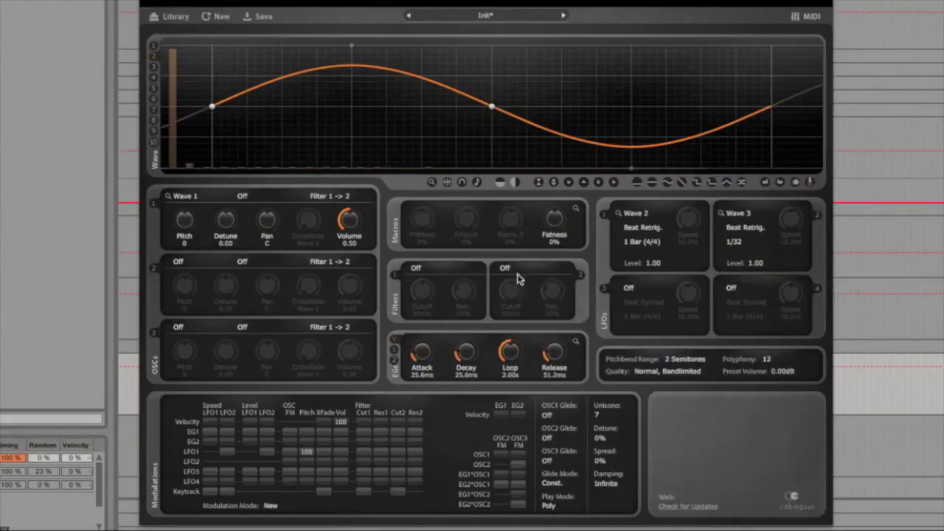
left_click(416, 268)
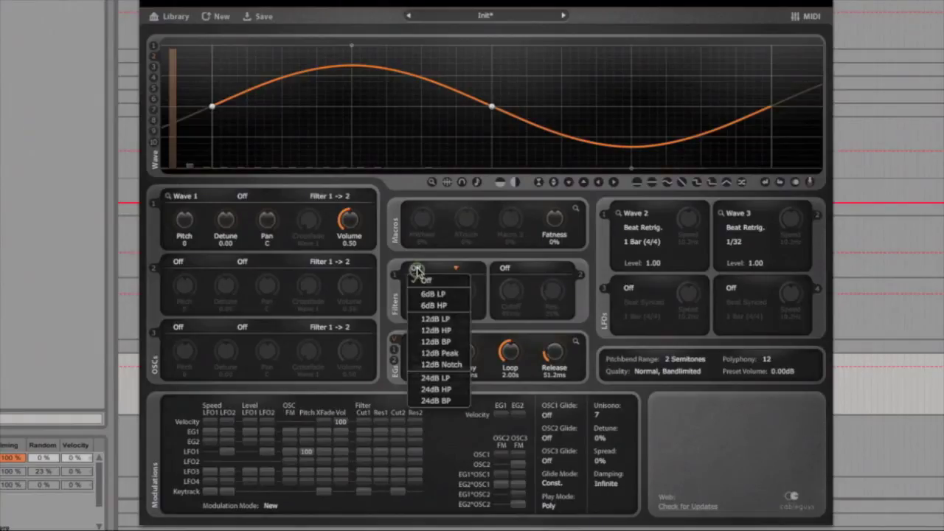
left_click(458, 322)
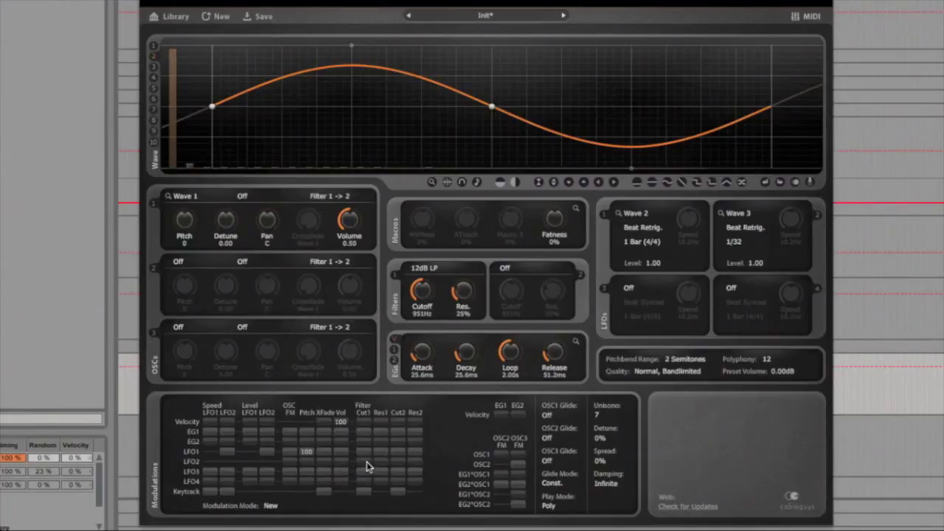
Set the LFO2-to-Cut1 amount in the modulation matrix to 100
mouse_move(367, 462)
left_mouse_down()
mouse_move(366, 482)
mouse_move(367, 450)
mouse_move(368, 466)
left_mouse_up()
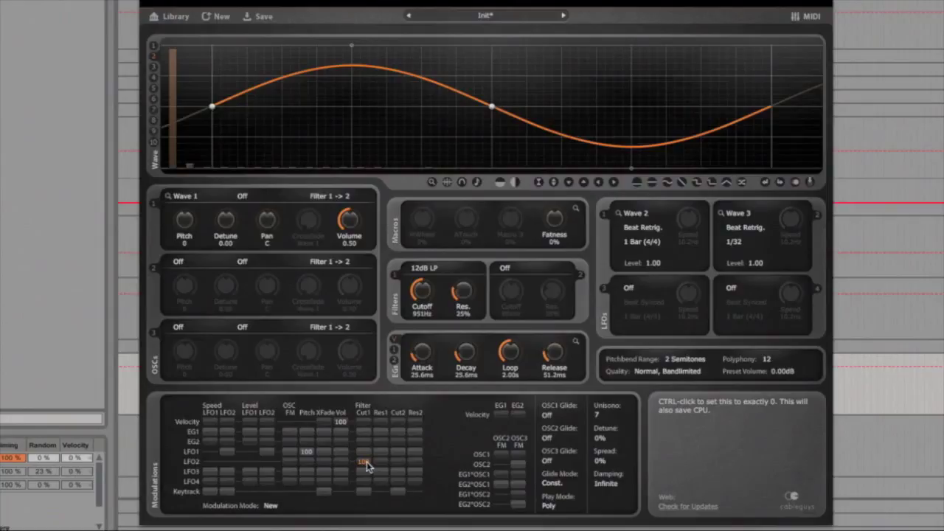
Discard the Init edits and step through presets like Hooverme and Crush to Commodore 64 Chords
left_click(563, 18)
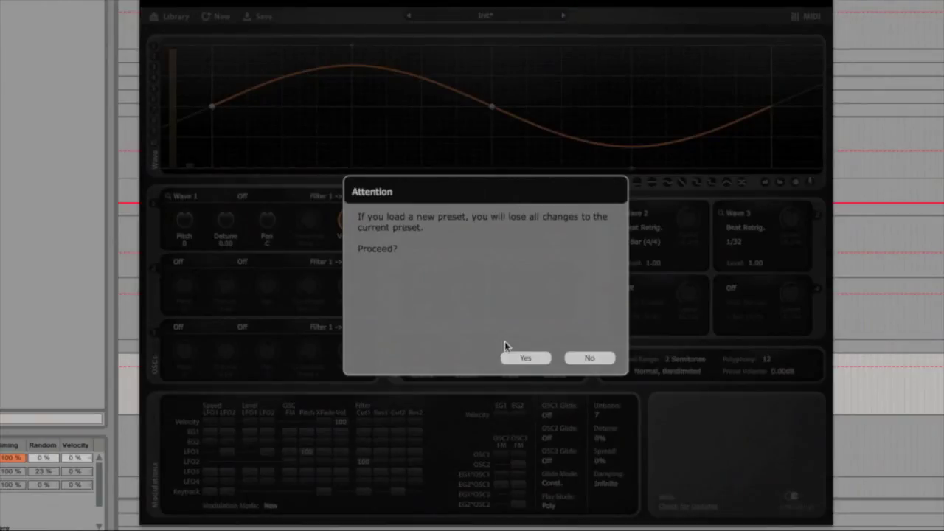
left_click(543, 359)
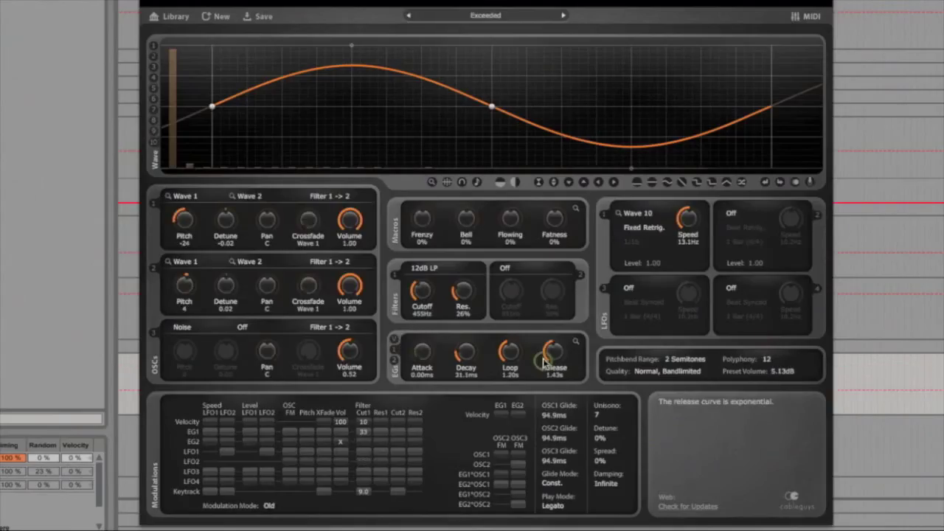
left_click(564, 16)
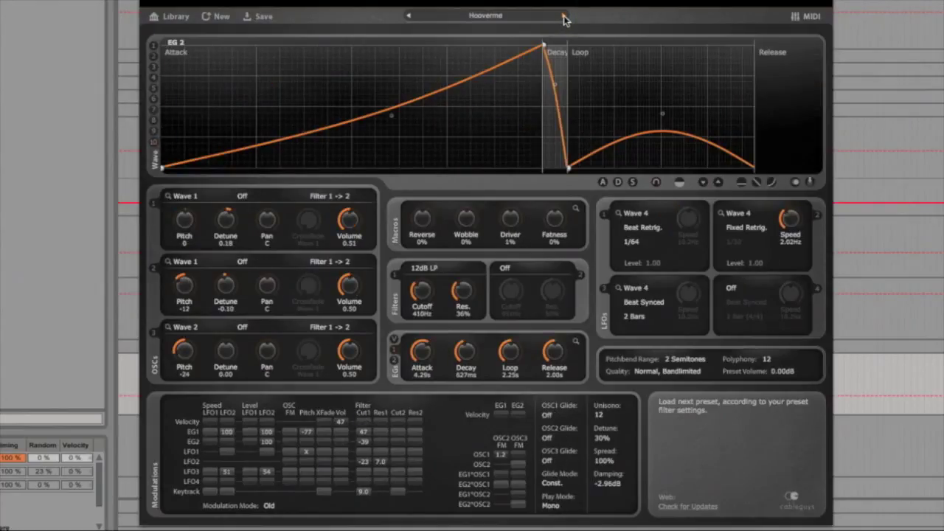
left_click(564, 16)
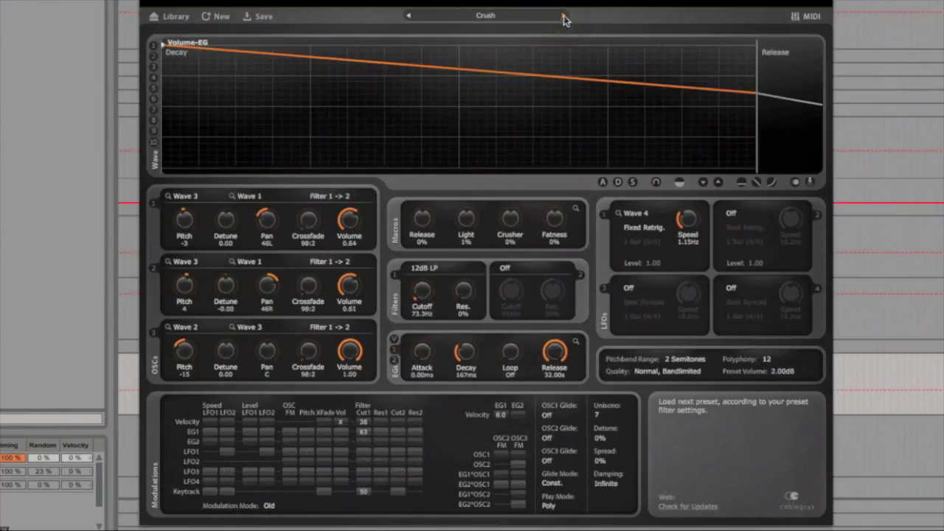
left_click(564, 16)
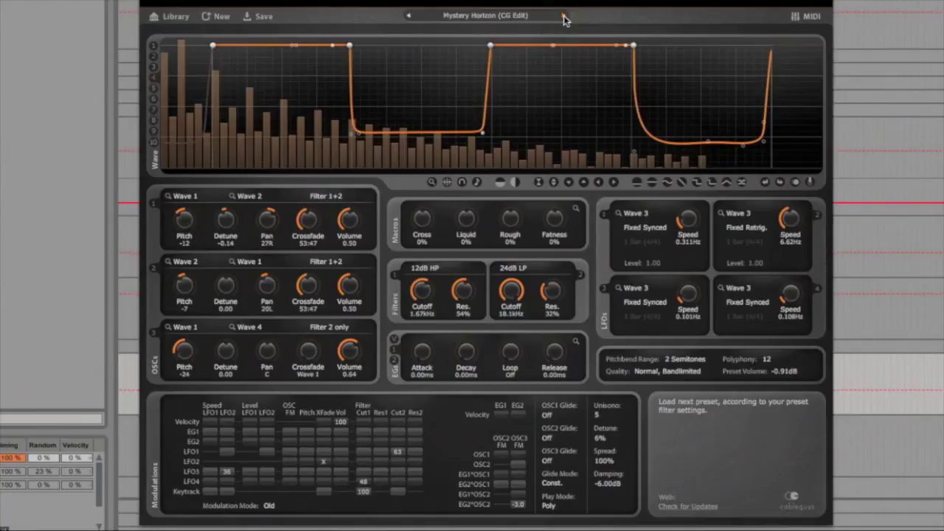
left_click(564, 17)
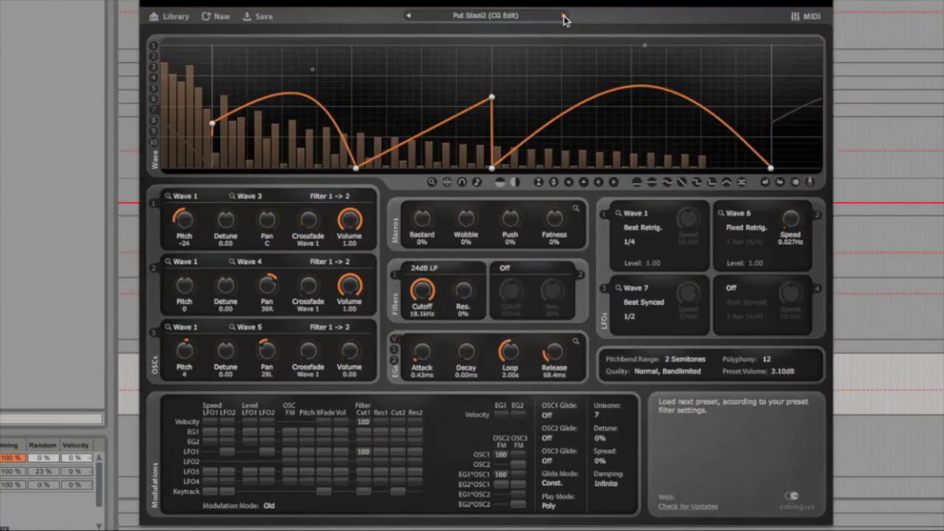
left_click(565, 17)
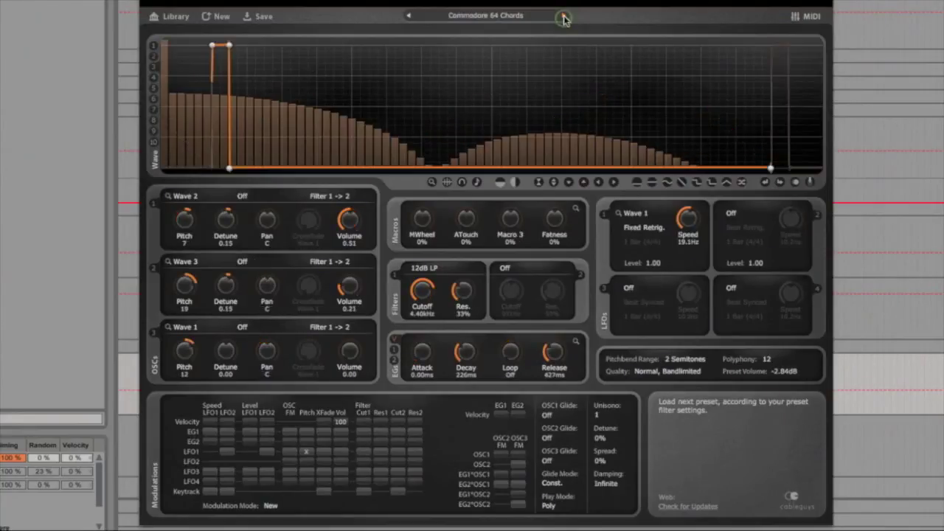